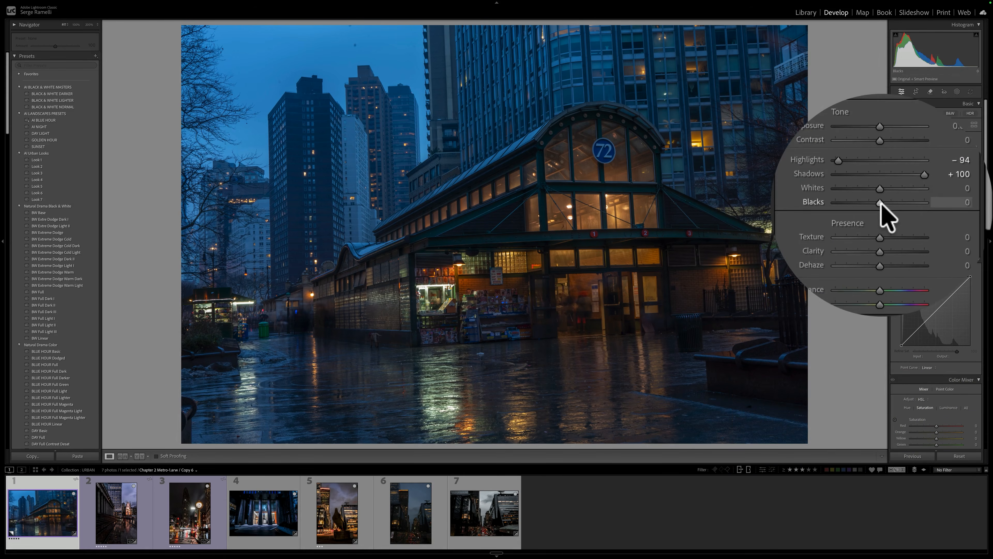
Set Whites to +66 and Blacks to −59 on the station photo, and inspect the sky up close.
{"action": "mouse_move", "coordinate": [880, 202]}
{"action": "left_mouse_down"}
{"action": "mouse_move", "coordinate": [855, 202]}
{"action": "mouse_move", "coordinate": [895, 200]}
{"action": "left_mouse_up"}
{"action": "left_click", "coordinate": [339, 113]}
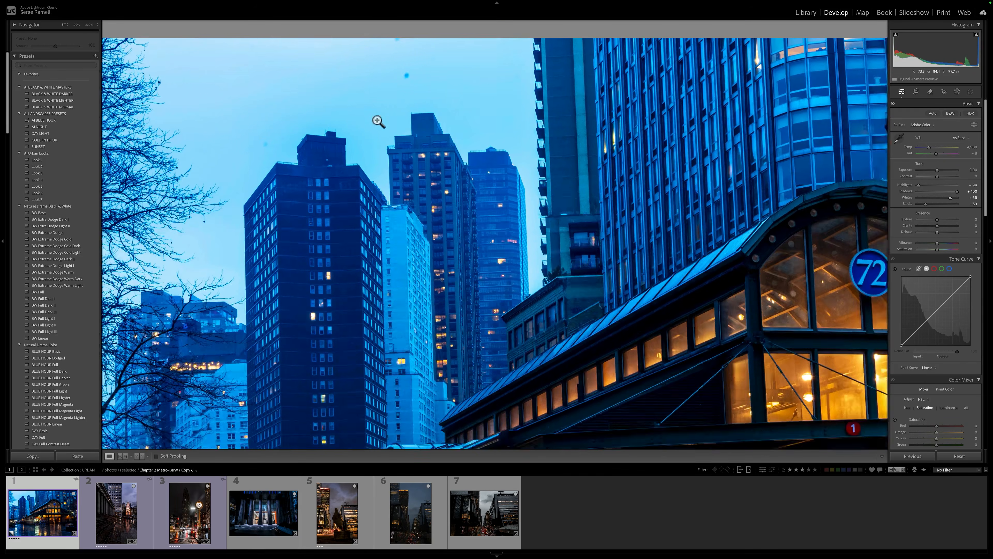
{"action": "left_click", "coordinate": [378, 121]}
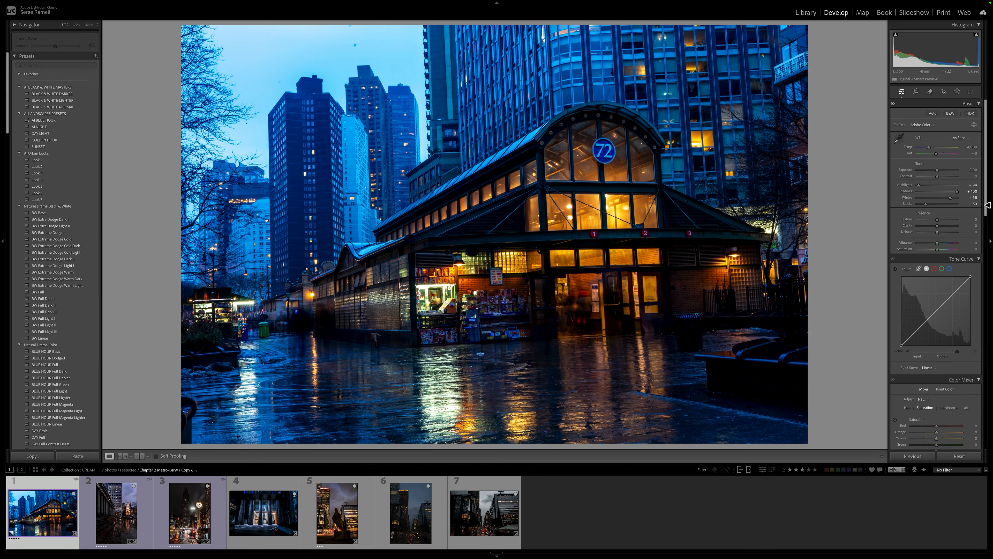
Remove the dust spots from the photo automatically with the Dust option of Distraction Removal.
{"action": "scroll", "coordinate": [986, 208], "scroll_direction": "down", "scroll_amount": 5}
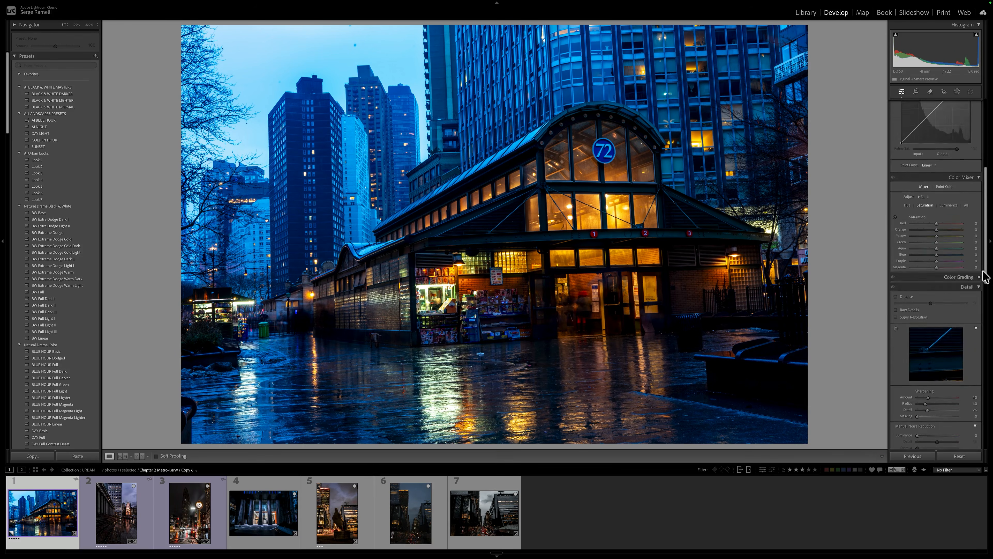
{"action": "scroll", "coordinate": [983, 247], "scroll_direction": "down", "scroll_amount": 3}
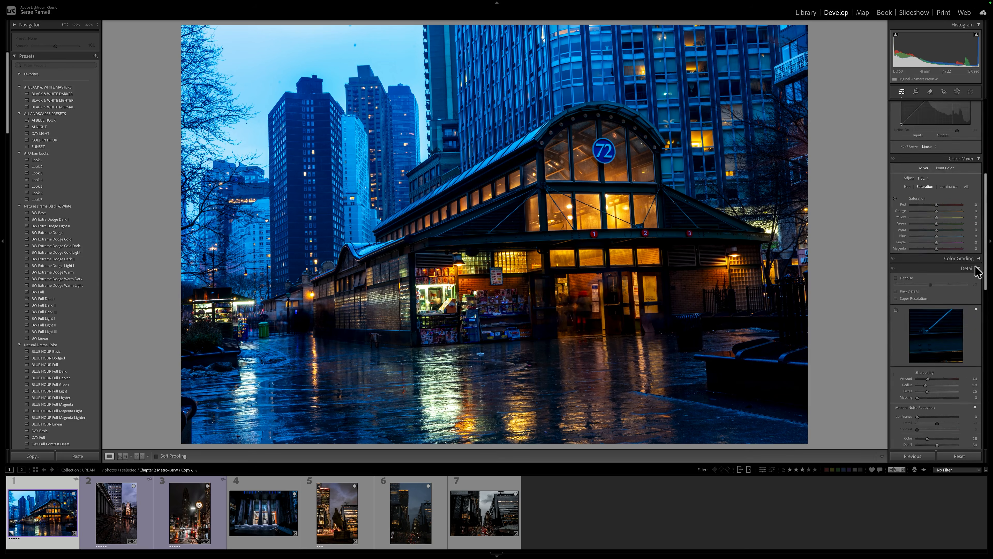
{"action": "left_click", "coordinate": [930, 92]}
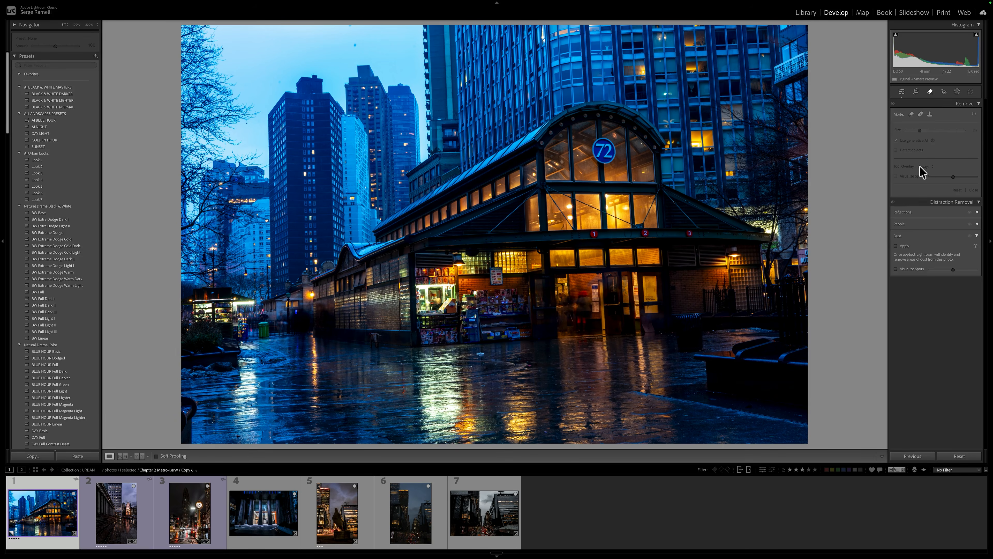
{"action": "left_click", "coordinate": [904, 245]}
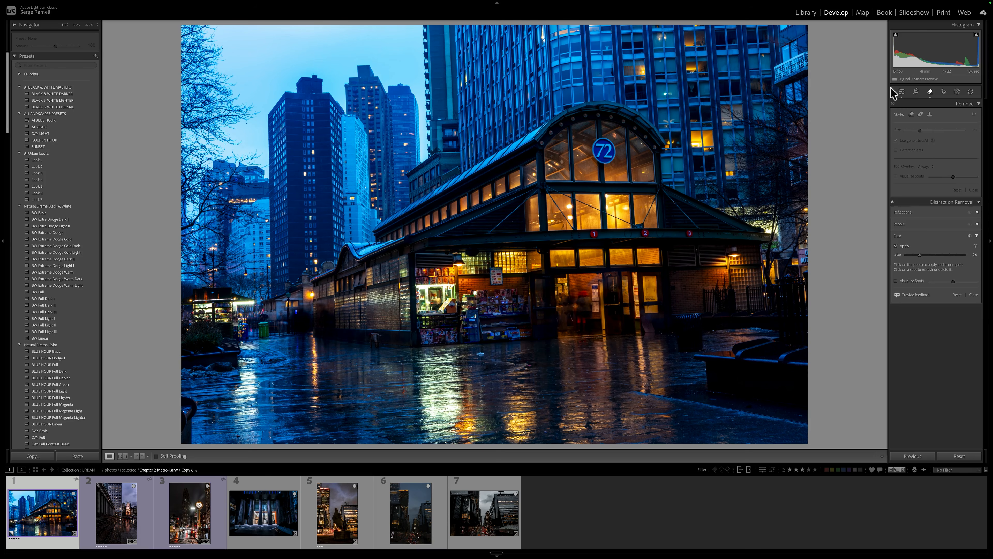
{"action": "left_click", "coordinate": [902, 93]}
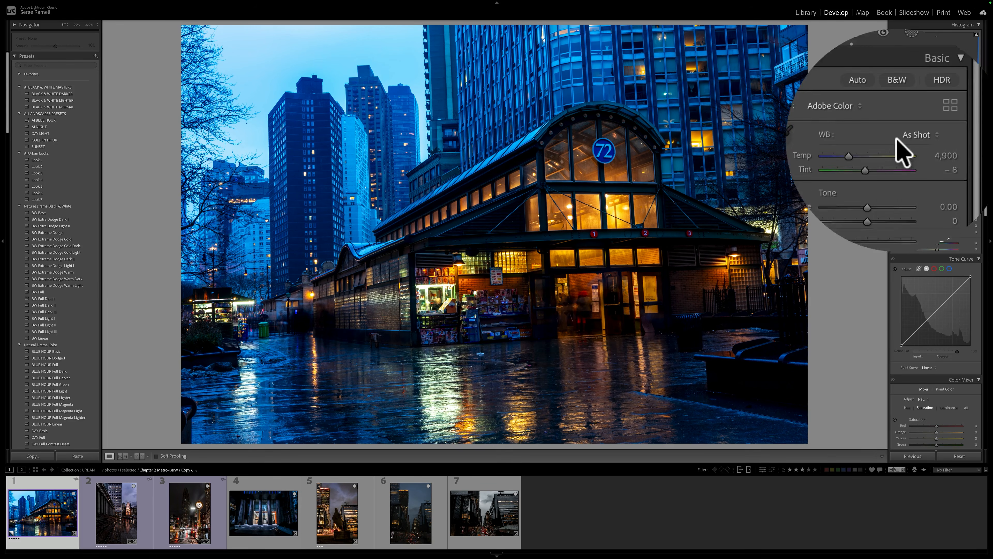
Switch the white balance to Daylight and warm the temperature to 7,240.
{"action": "left_click", "coordinate": [954, 138]}
{"action": "left_click", "coordinate": [956, 153]}
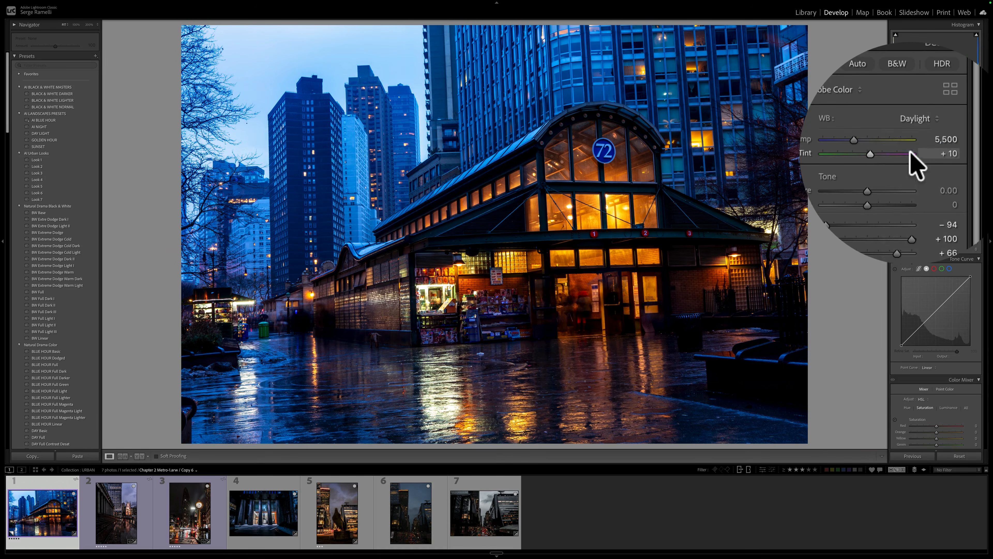
{"action": "left_click_drag", "start_coordinate": [880, 147], "coordinate": [880, 146]}
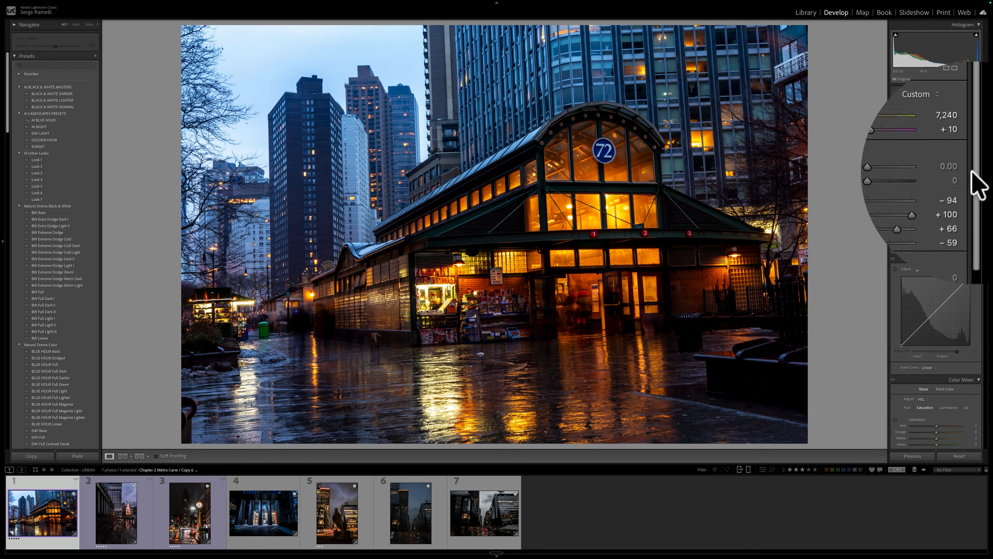
{"action": "mouse_move", "coordinate": [984, 175]}
{"action": "left_mouse_down"}
{"action": "mouse_move", "coordinate": [983, 204]}
{"action": "mouse_move", "coordinate": [976, 175]}
{"action": "left_mouse_up"}
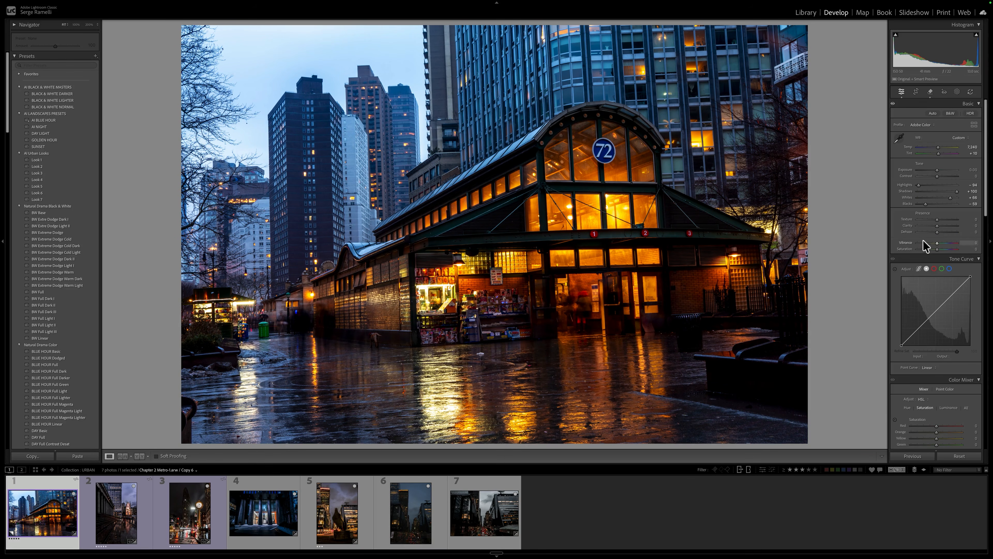
Set the HSL saturation of Red to +54, Orange +52, Yellow +54, Green +50 and Aqua −46, and lower Blue, Purple and Magenta.
{"action": "left_click_drag", "start_coordinate": [939, 226], "coordinate": [984, 281]}
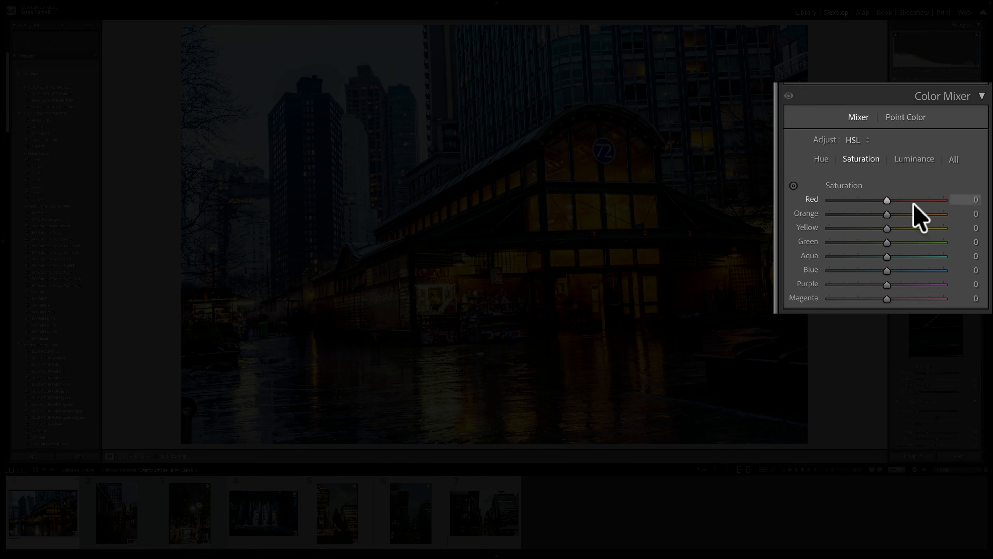
{"action": "left_click", "coordinate": [916, 200]}
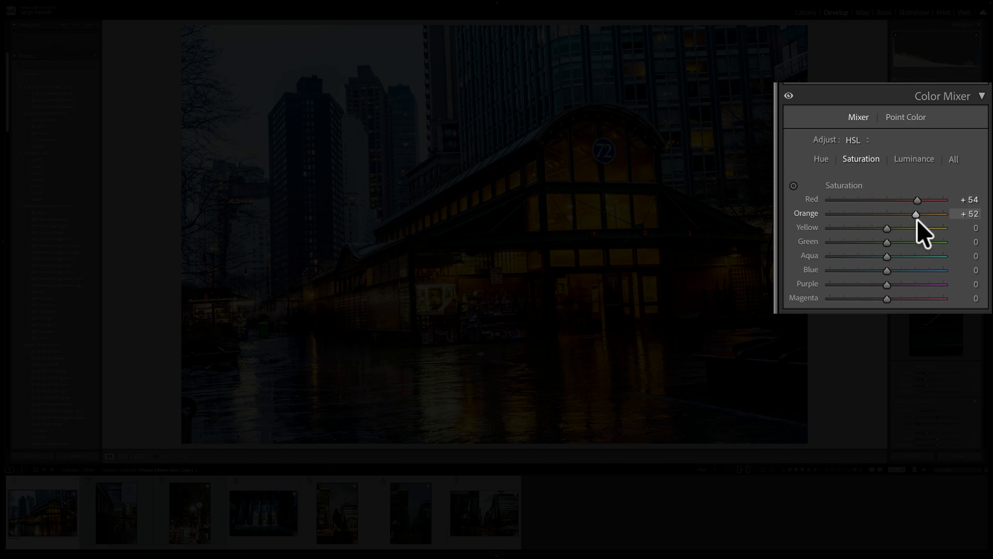
{"action": "left_click", "coordinate": [917, 228]}
{"action": "left_click", "coordinate": [915, 242]}
{"action": "left_click", "coordinate": [860, 256]}
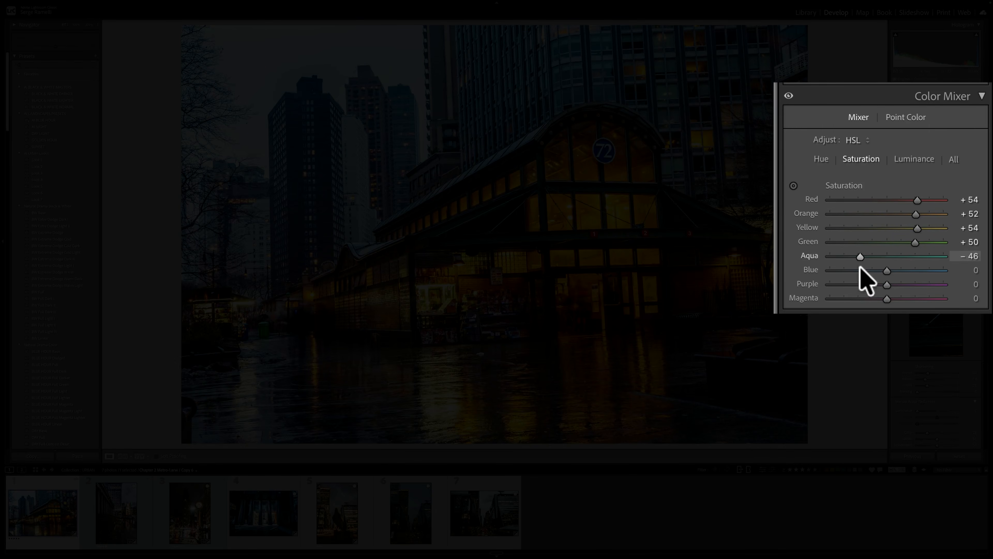
{"action": "left_click", "coordinate": [860, 270]}
{"action": "left_click", "coordinate": [861, 284]}
{"action": "left_click", "coordinate": [862, 298]}
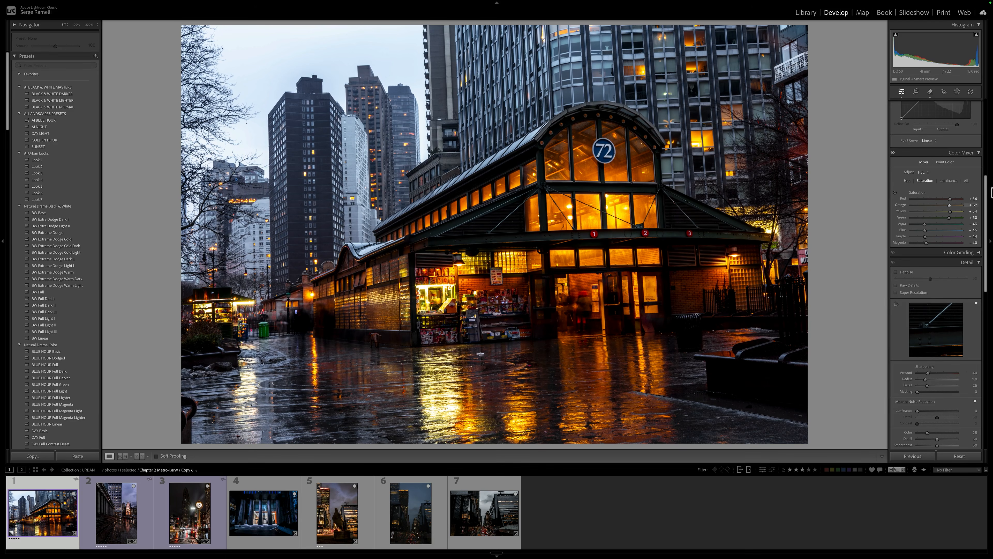
Set the station photo's Clarity to +22 and Contrast to +47.
{"action": "left_click_drag", "start_coordinate": [985, 183], "coordinate": [986, 105]}
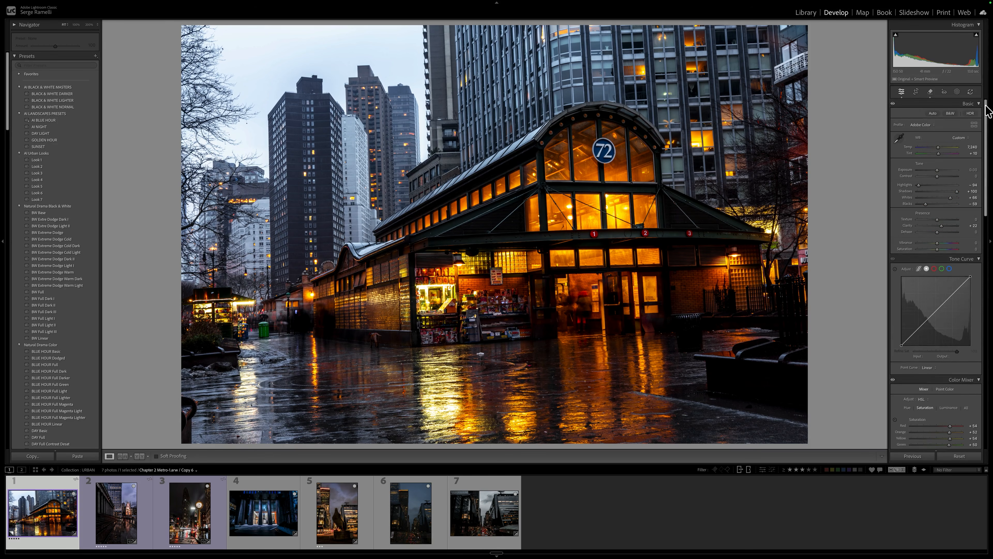
{"action": "left_click", "coordinate": [945, 176]}
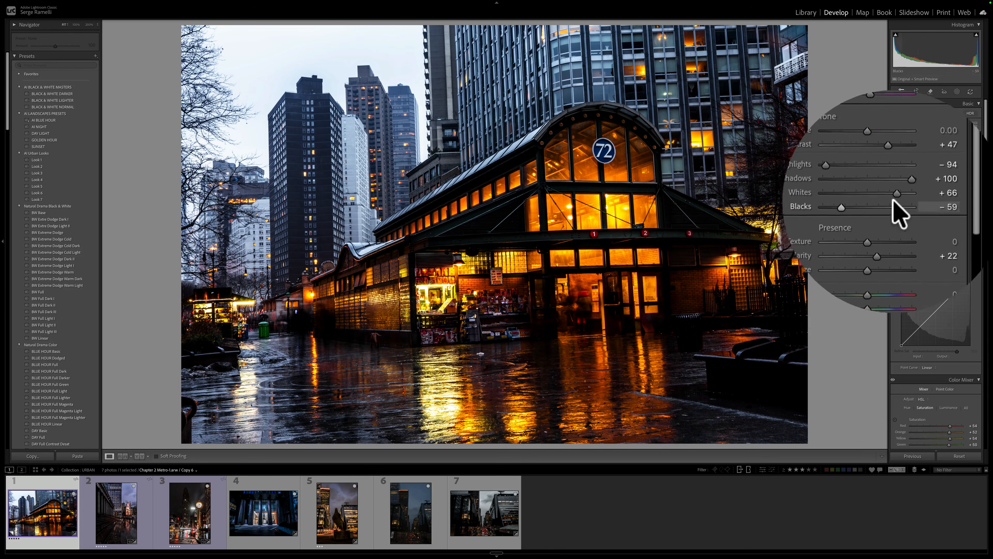
{"action": "left_click_drag", "start_coordinate": [880, 168], "coordinate": [880, 169]}
Straighten the station photo's perspective with the Auto Upright correction.
{"action": "left_click_drag", "start_coordinate": [987, 199], "coordinate": [986, 506]}
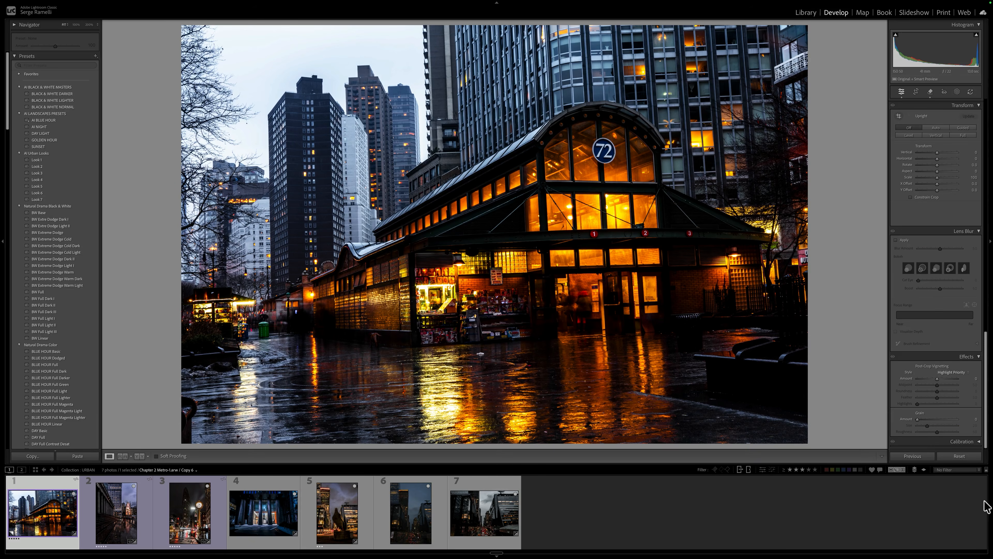
{"action": "left_click", "coordinate": [936, 128]}
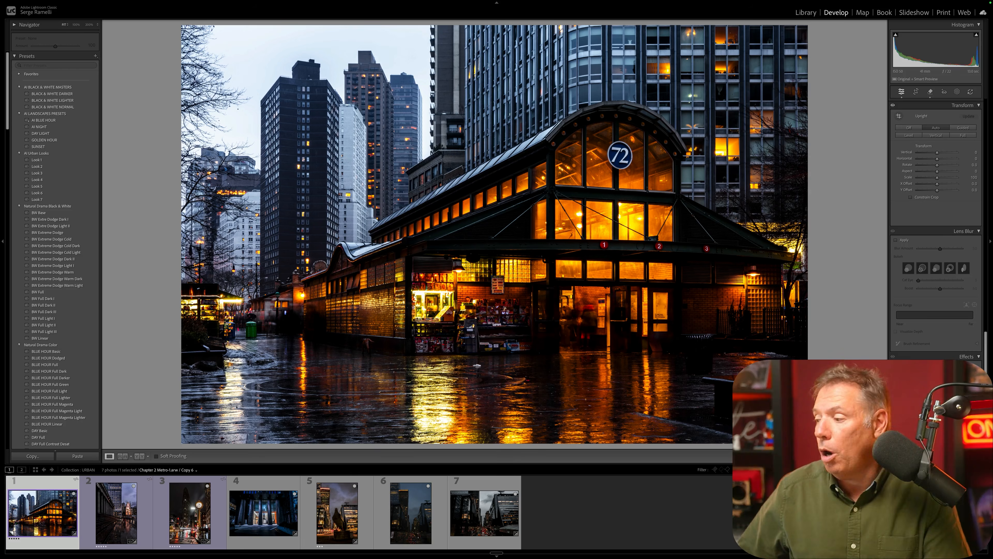
Reset the station photo and restyle it with the AI Urban Looks preset Look 4 and Auto Upright.
{"action": "left_click", "coordinate": [959, 455]}
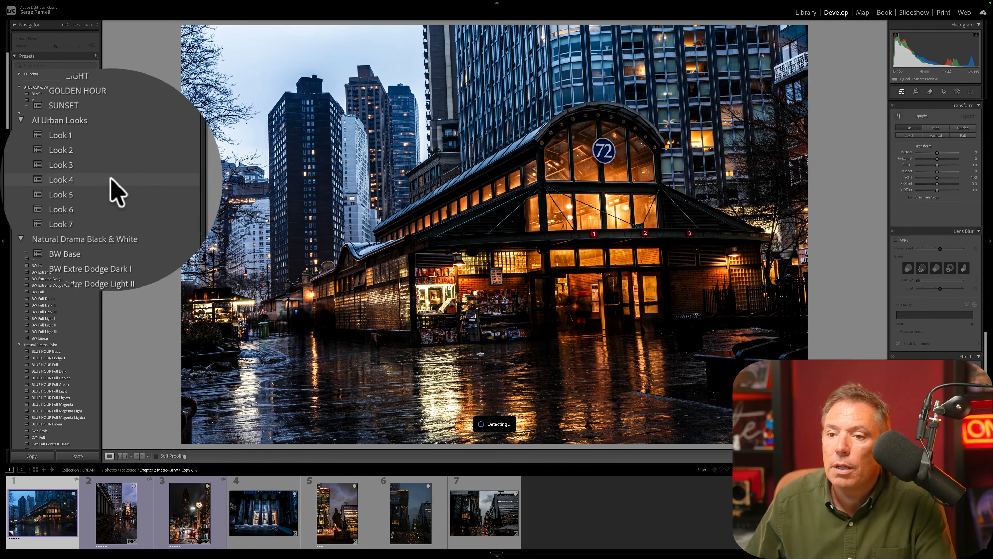
{"action": "left_click", "coordinate": [61, 181]}
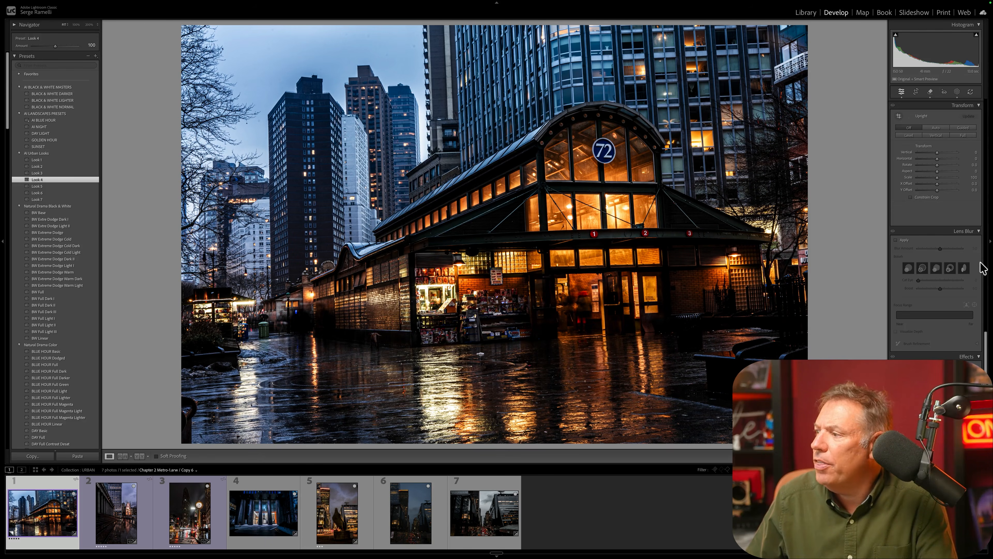
{"action": "left_click", "coordinate": [937, 128]}
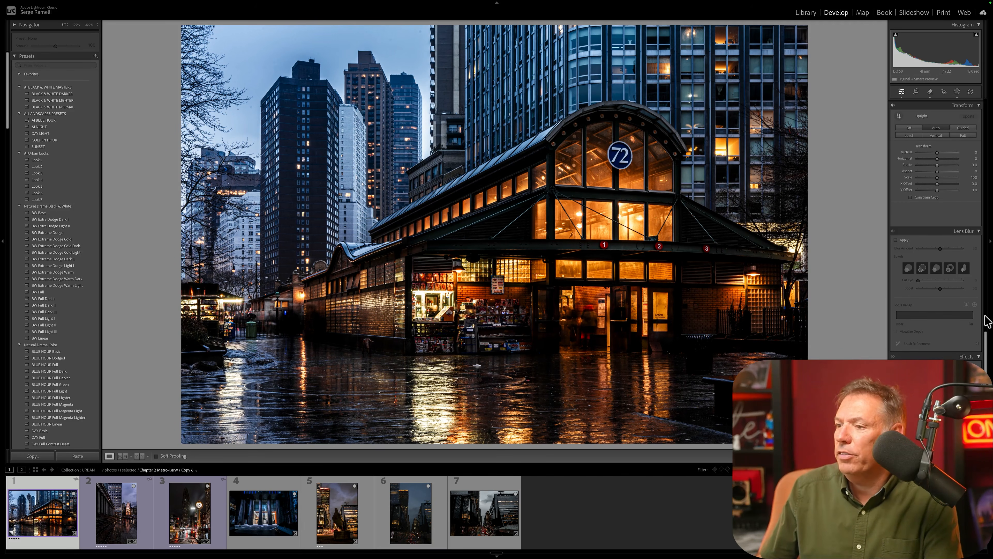
Open the second photo, with the colonnade and wet steps, and apply the AI Urban Looks preset Look 6.
{"action": "scroll", "coordinate": [984, 334], "scroll_direction": "up", "scroll_amount": 5}
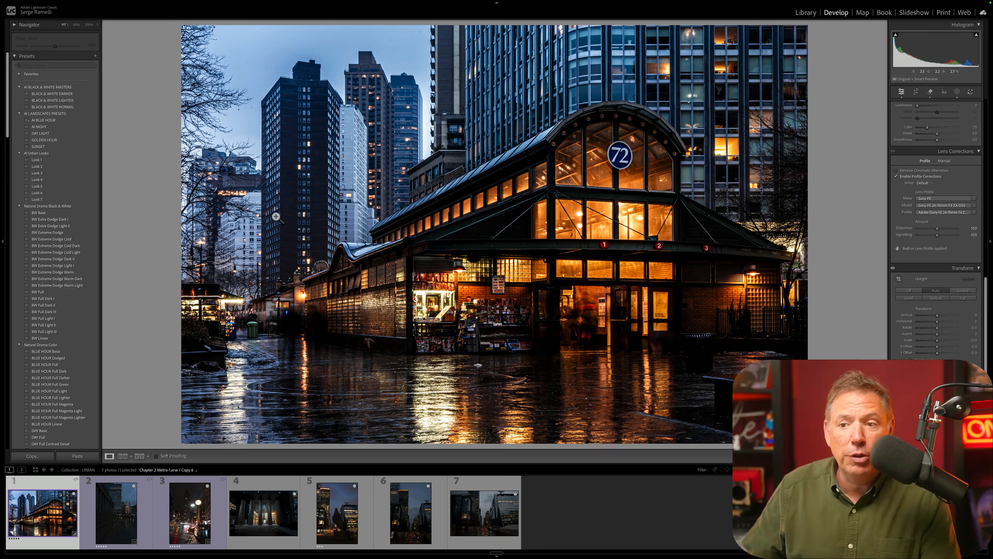
{"action": "left_click", "coordinate": [129, 505]}
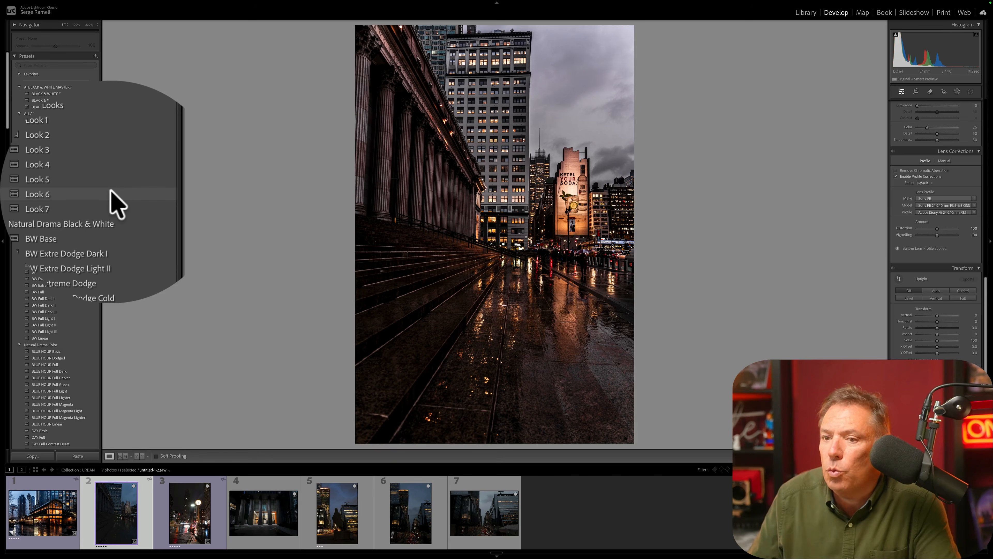
{"action": "left_click", "coordinate": [66, 193]}
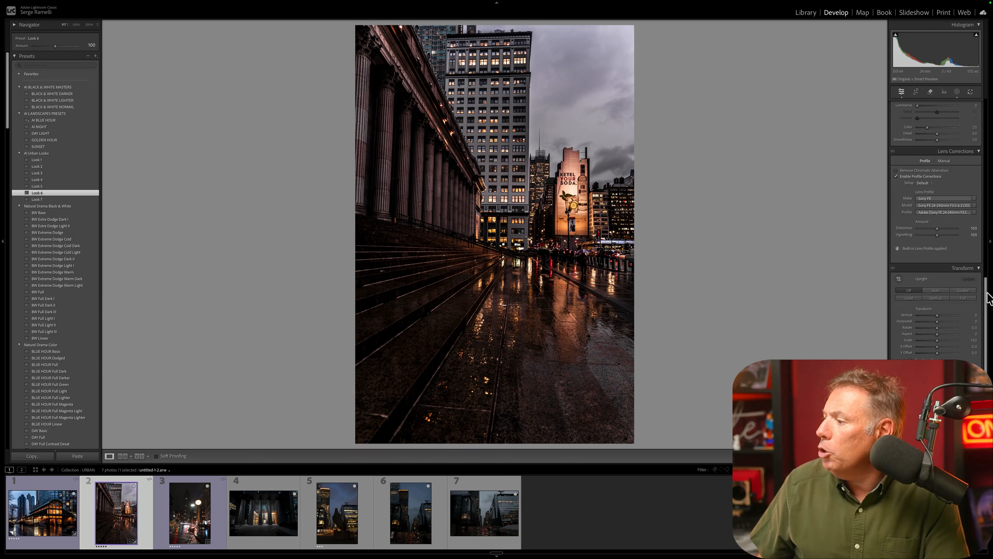
Cool the colonnade photo's temperature to 6,377 and straighten its perspective with Auto Upright.
{"action": "scroll", "coordinate": [966, 180], "scroll_direction": "up", "scroll_amount": 10}
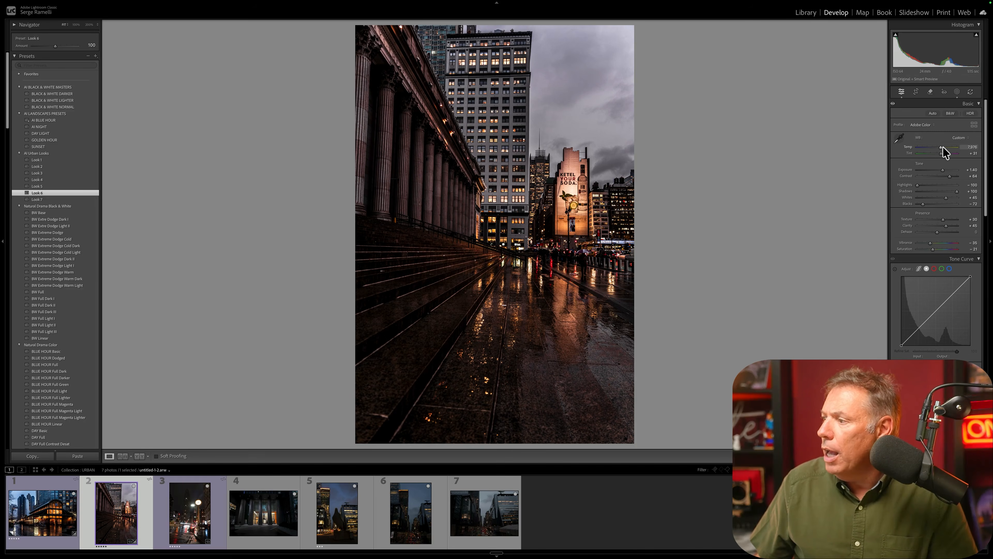
{"action": "left_click_drag", "start_coordinate": [940, 146], "coordinate": [937, 147]}
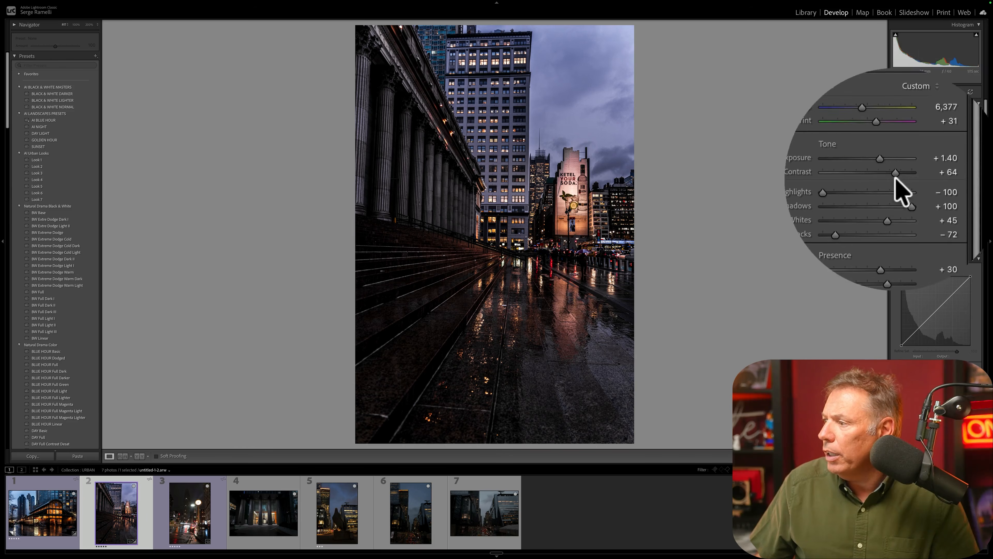
{"action": "left_click_drag", "start_coordinate": [979, 209], "coordinate": [979, 363]}
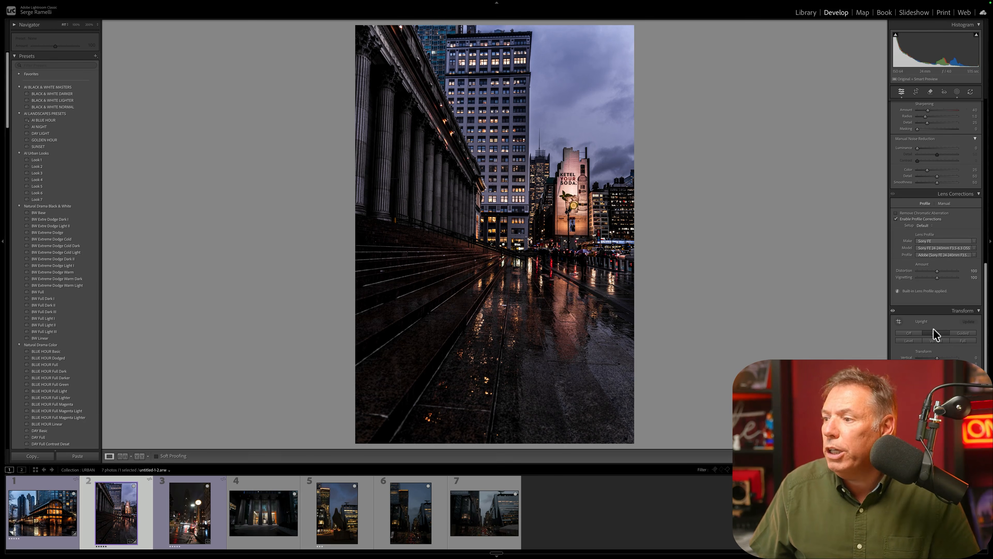
{"action": "left_click", "coordinate": [935, 333]}
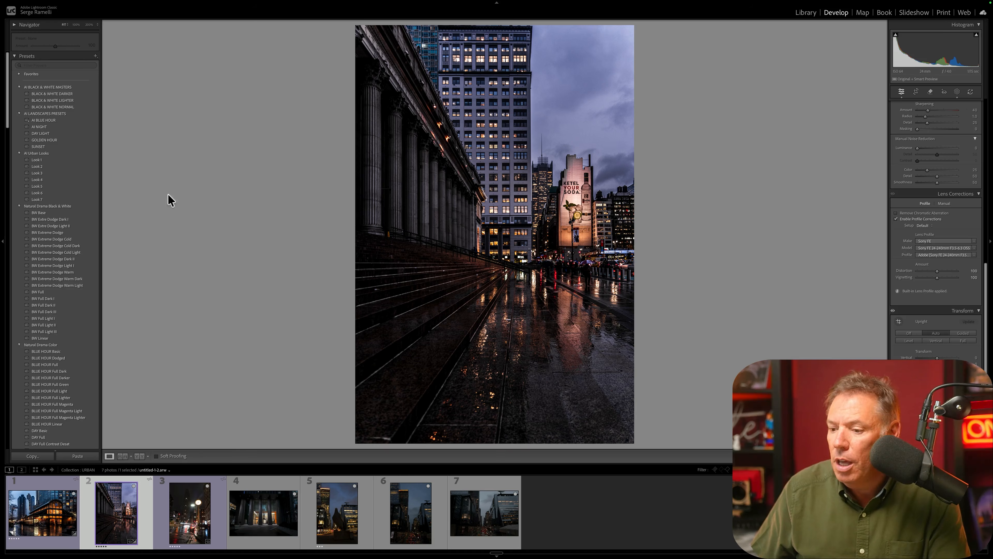
Open the third photo, with the street clock at night, and apply the AI Urban Looks preset Look 1.
{"action": "left_click", "coordinate": [194, 516]}
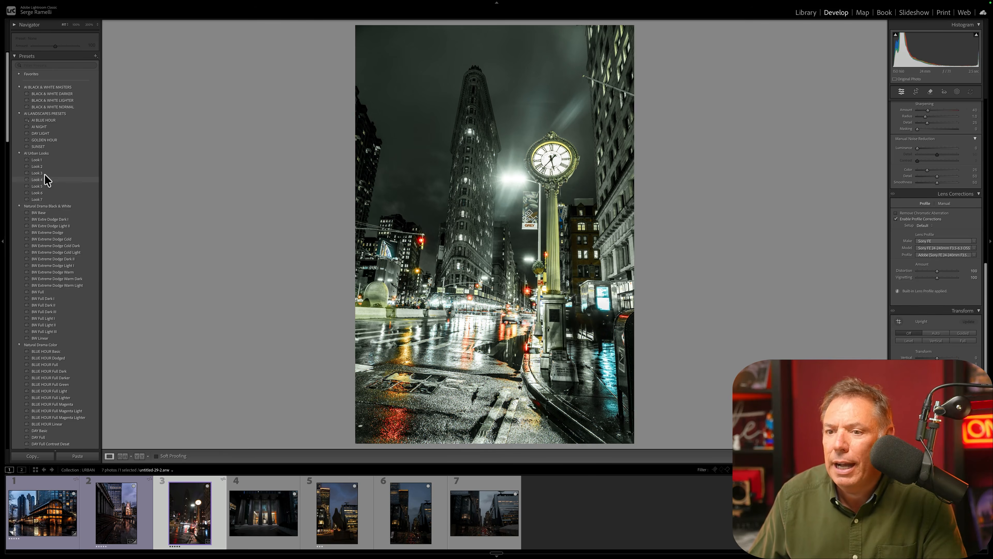
{"action": "left_click", "coordinate": [46, 160]}
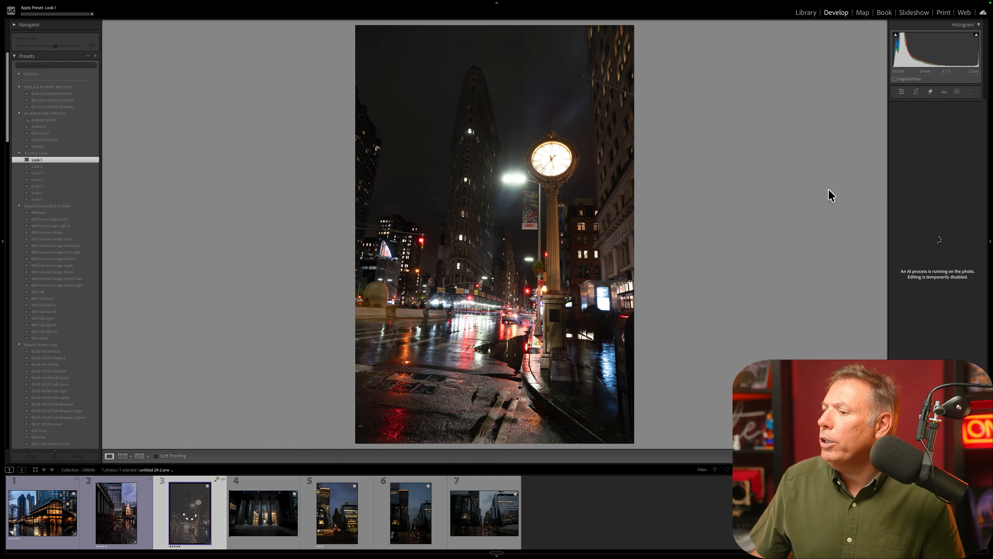
Brighten the clock photo with Blacks −44 and Exposure +0.25, and straighten its perspective with an Upright correction.
{"action": "left_click_drag", "start_coordinate": [984, 282], "coordinate": [964, 62]}
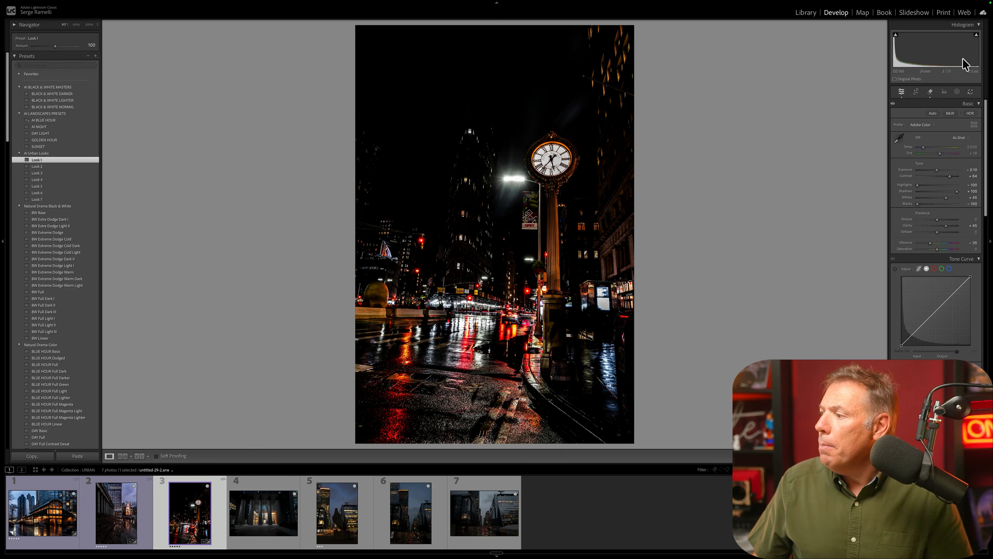
{"action": "left_click_drag", "start_coordinate": [919, 204], "coordinate": [930, 203]}
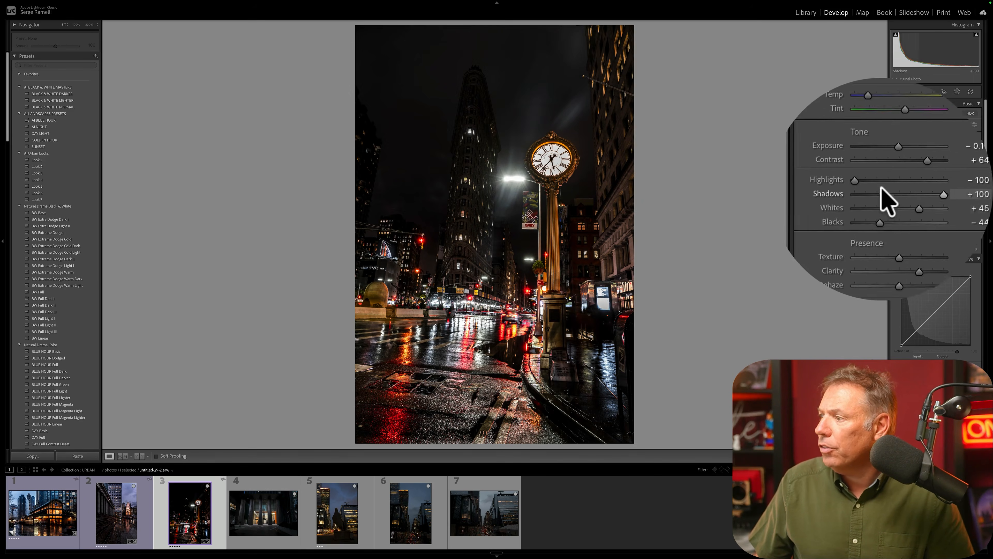
{"action": "left_click_drag", "start_coordinate": [883, 169], "coordinate": [887, 169]}
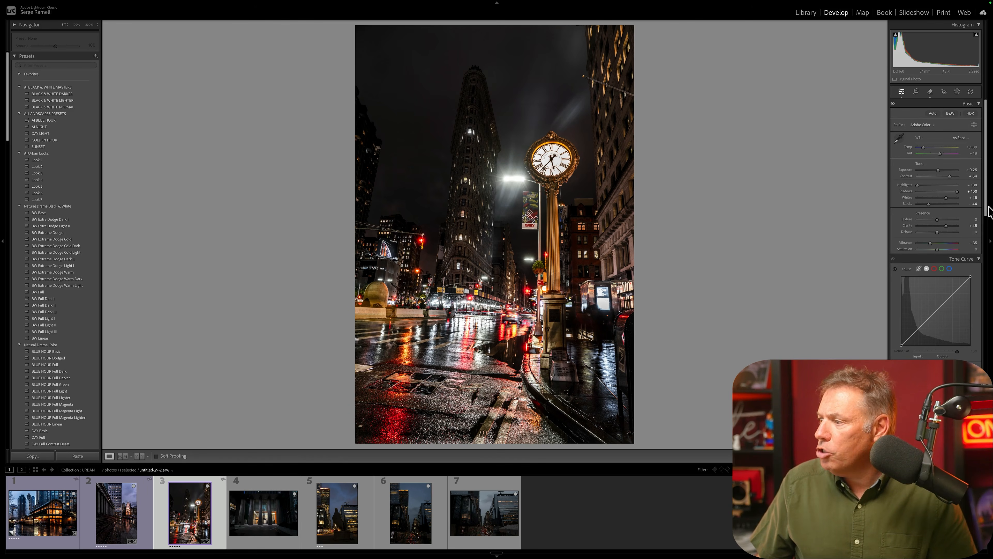
{"action": "left_click_drag", "start_coordinate": [987, 207], "coordinate": [987, 352]}
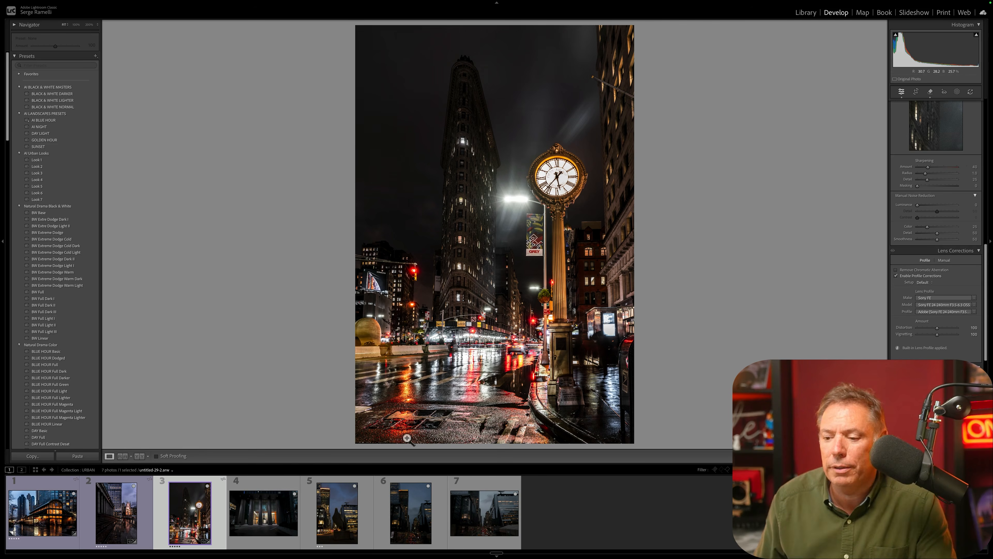
Open the fourth photo, with the pillared entrance, apply the AI Urban Looks preset Look 3, warm its temperature and raise Exposure to +1.25.
{"action": "left_click", "coordinate": [256, 508]}
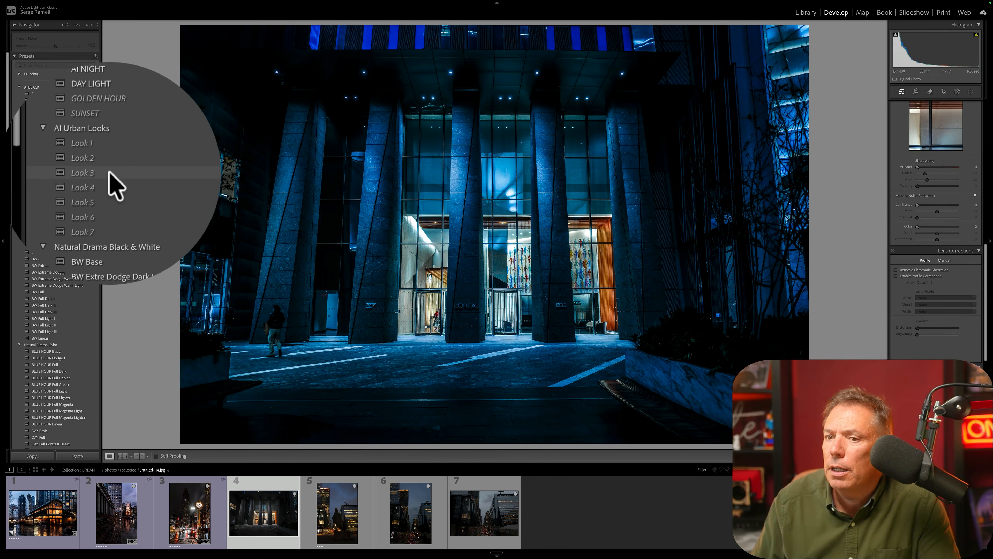
{"action": "left_click", "coordinate": [47, 172]}
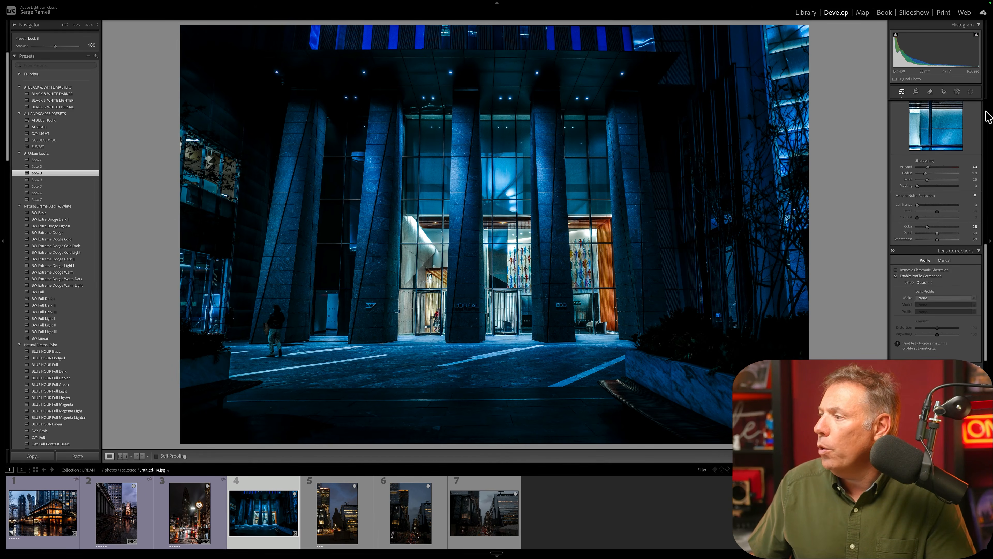
{"action": "scroll", "coordinate": [962, 150], "scroll_direction": "up", "scroll_amount": 10}
{"action": "left_click_drag", "start_coordinate": [929, 148], "coordinate": [941, 170]}
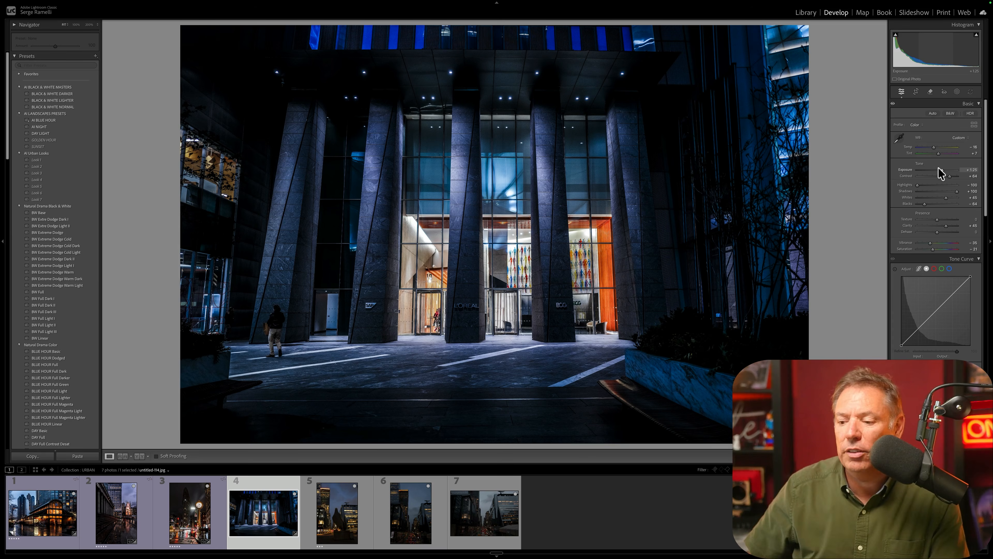
Open the fifth photo, with the pigeon statue, apply the AI Urban Looks preset Look 4, cool its temperature and set Exposure to +0.85.
{"action": "left_click", "coordinate": [320, 535]}
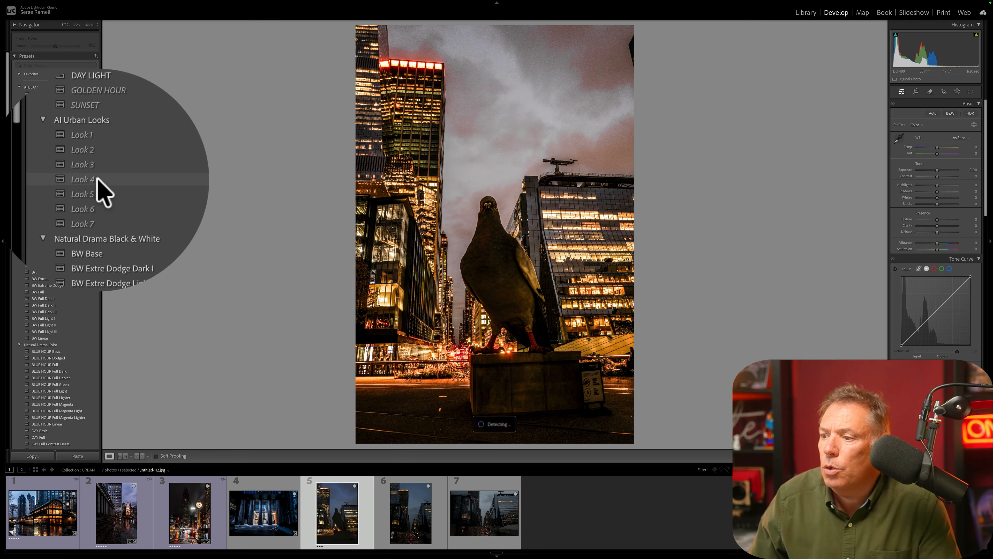
{"action": "left_click", "coordinate": [43, 179]}
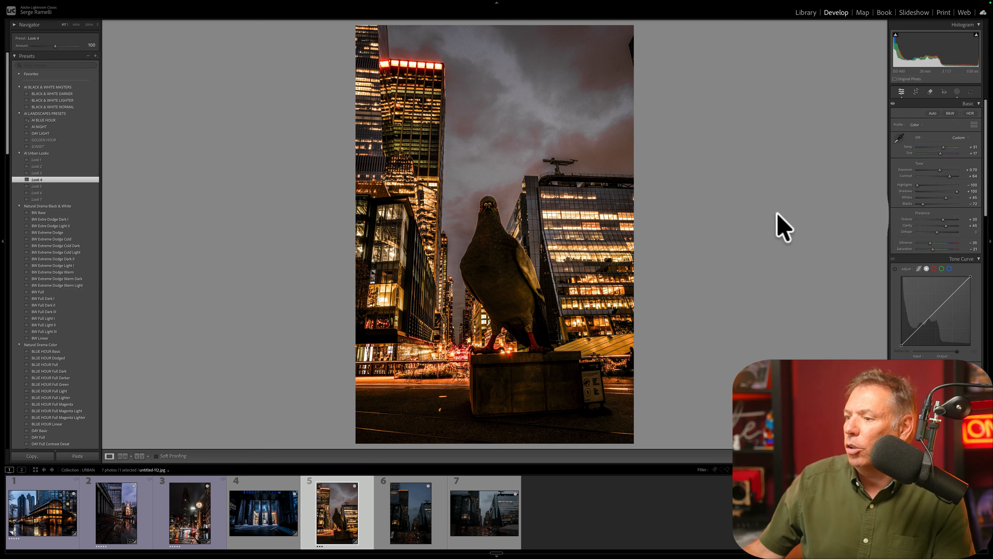
{"action": "left_click_drag", "start_coordinate": [883, 147], "coordinate": [880, 169]}
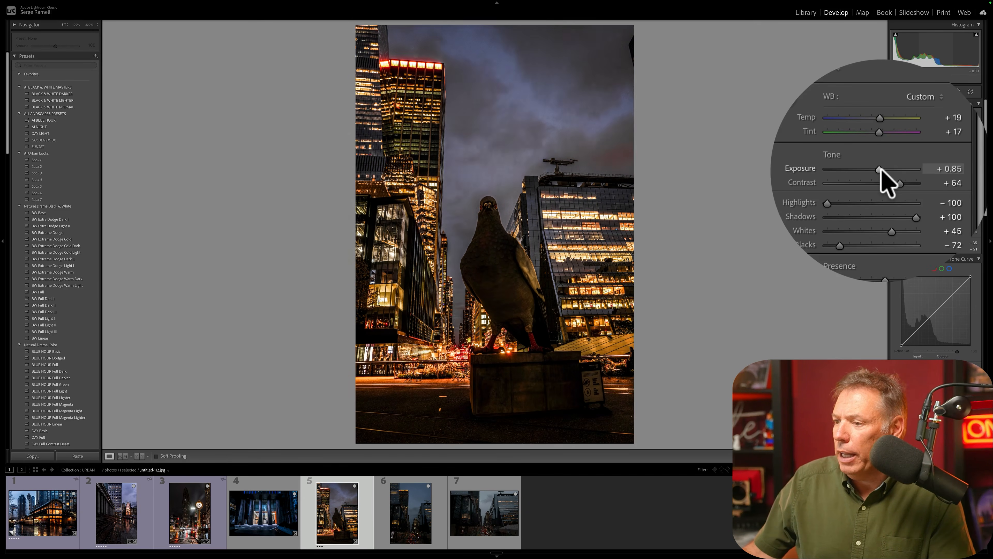
Open the seventh photo, with the traffic-filled avenue, apply the AI Urban Looks preset Look 1, set Exposure to +0.85 and lift the Blacks.
{"action": "left_click", "coordinate": [429, 528]}
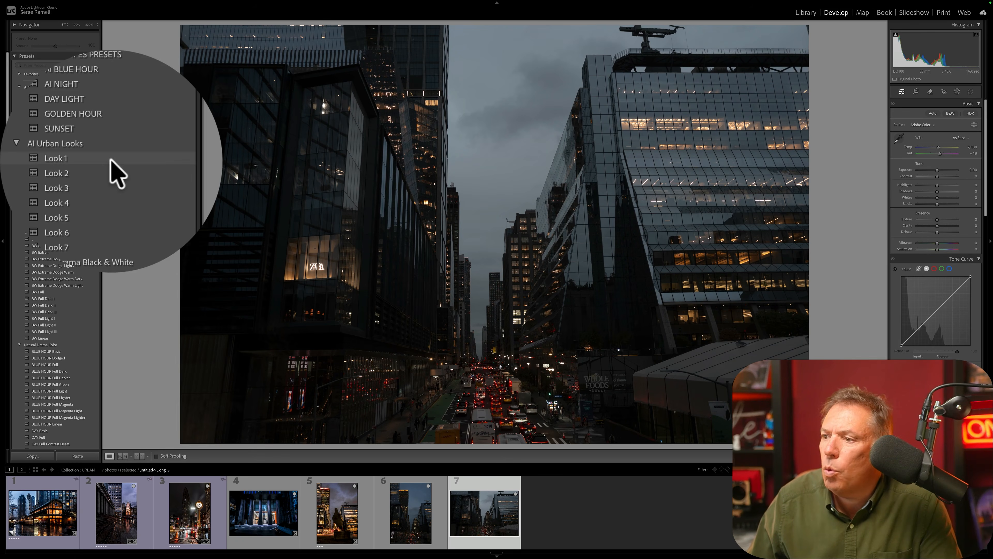
{"action": "left_click", "coordinate": [62, 160]}
{"action": "left_click", "coordinate": [62, 198]}
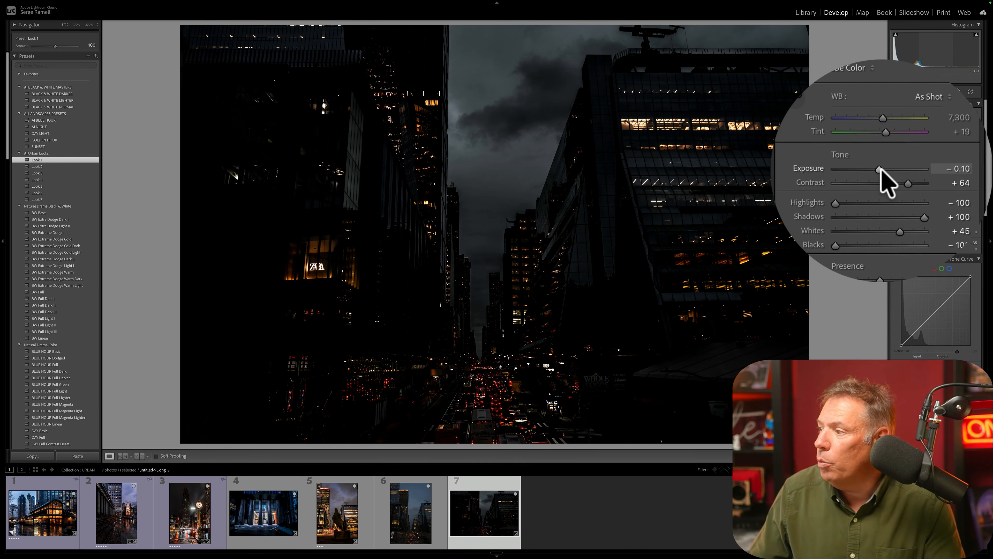
{"action": "left_click_drag", "start_coordinate": [937, 169], "coordinate": [940, 170]}
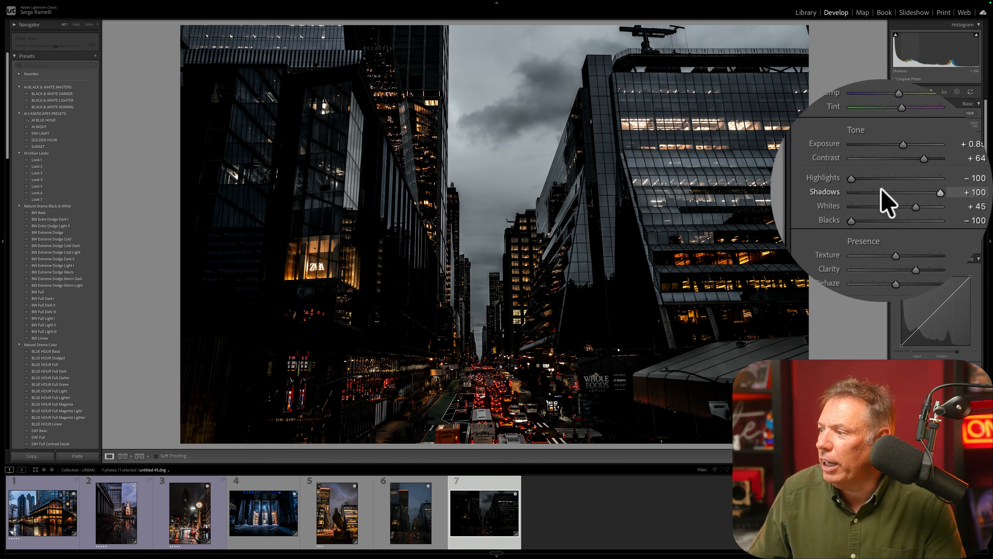
{"action": "left_click_drag", "start_coordinate": [916, 204], "coordinate": [921, 204]}
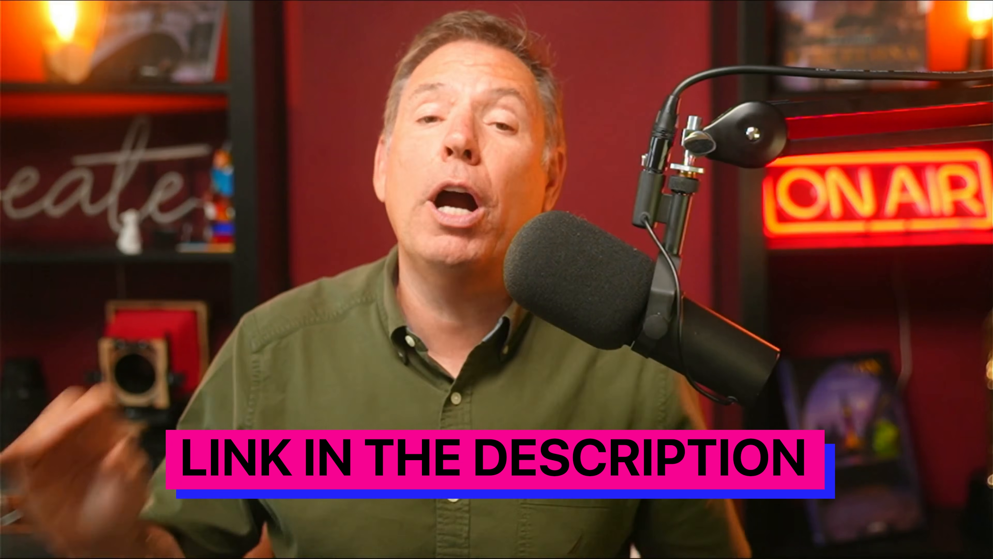